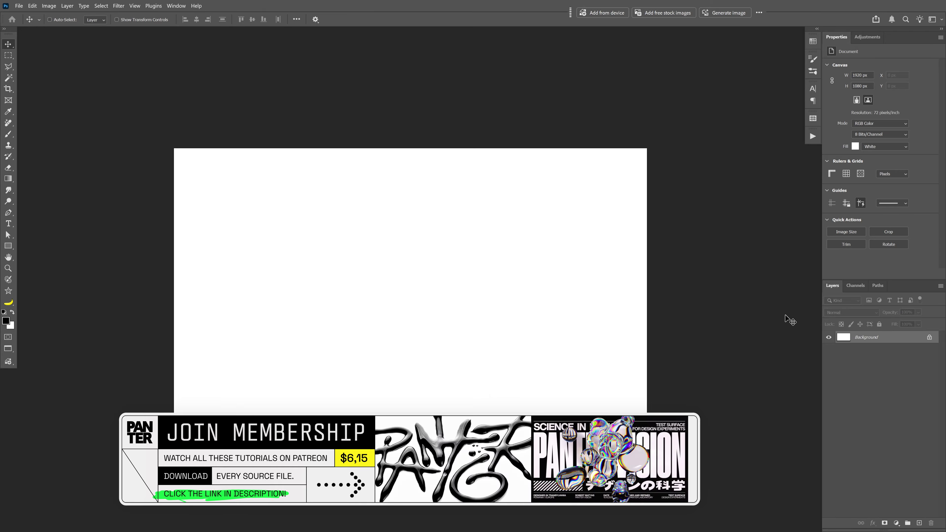
Convert the Background layer to a smart object and rename it "Pattern 1"
{"action": "right_click", "coordinate": [895, 340]}
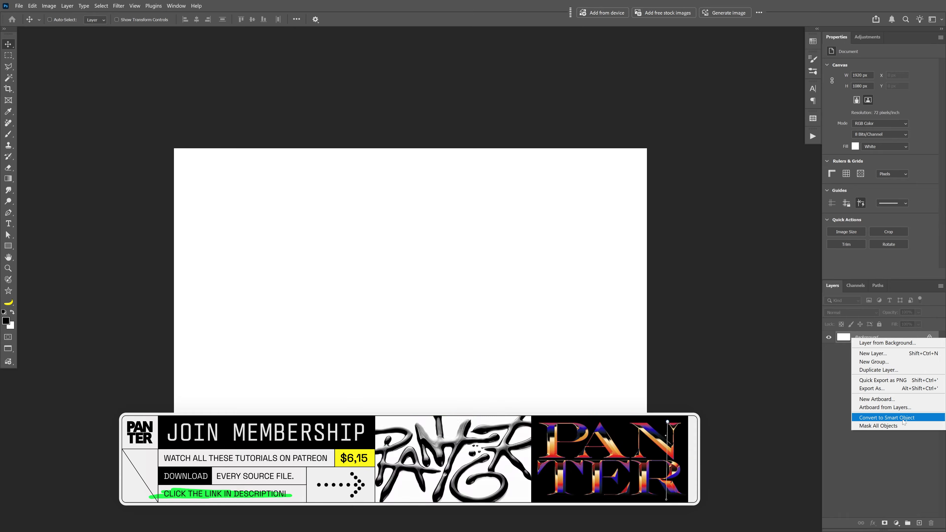
{"action": "left_click", "coordinate": [910, 419]}
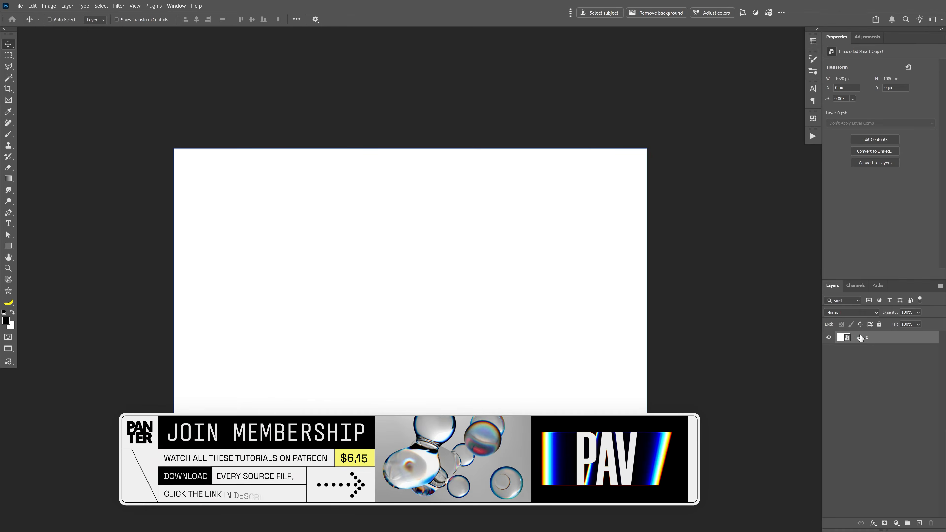
{"action": "double_click", "coordinate": [861, 337]}
{"action": "type", "text": "Pattern 1"}
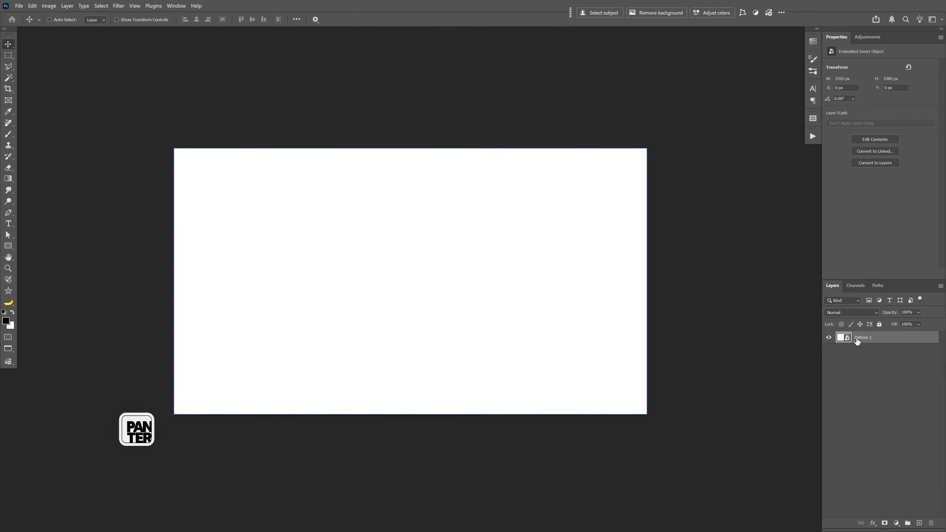
{"action": "key", "text": "Return"}
Apply the Clouds render filter to the Pattern 1 smart object
{"action": "left_click", "coordinate": [119, 6]}
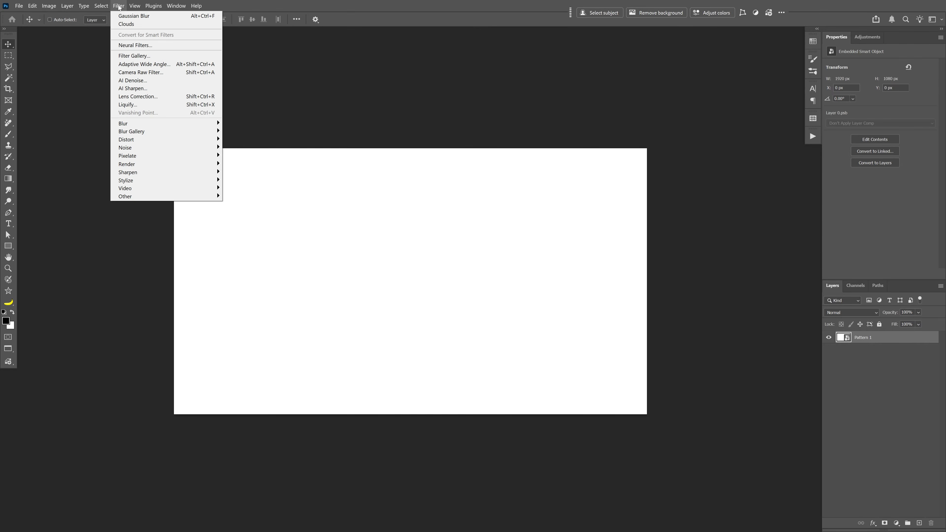
{"action": "mouse_move", "coordinate": [211, 169]}
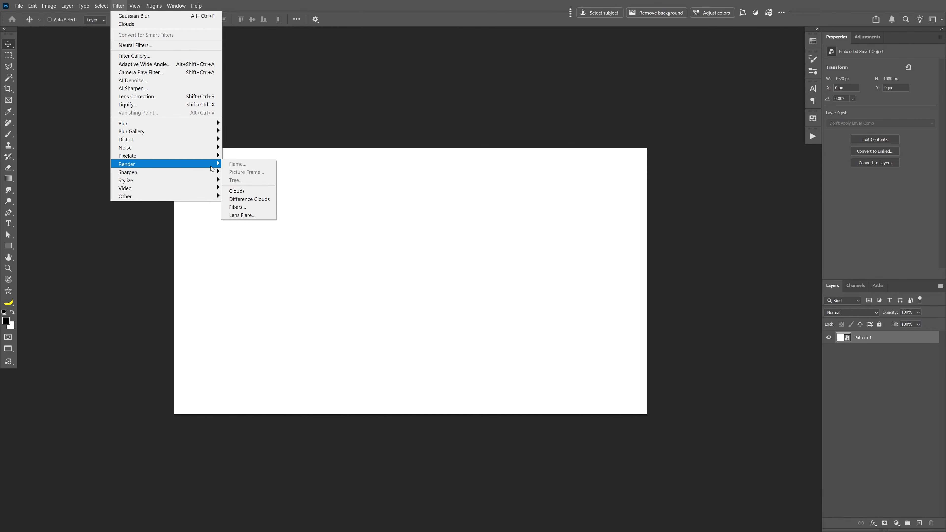
{"action": "left_click", "coordinate": [248, 191]}
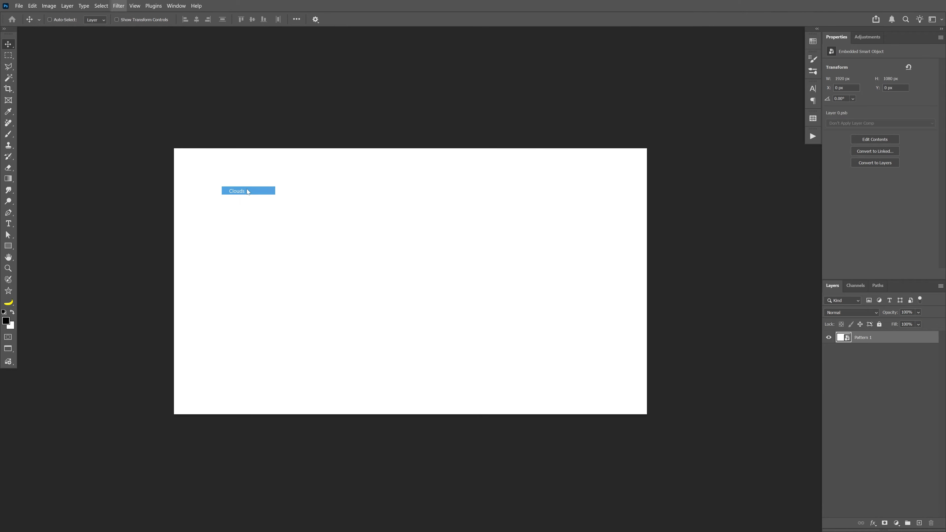
Blur the clouds on Pattern 1 with a Gaussian Blur of 21.0 pixels radius
{"action": "left_click", "coordinate": [120, 7]}
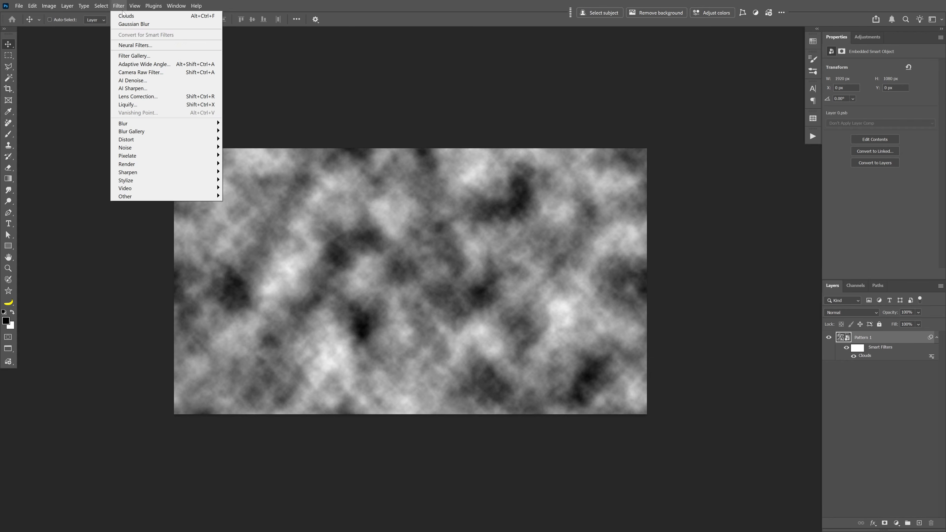
{"action": "mouse_move", "coordinate": [131, 124]}
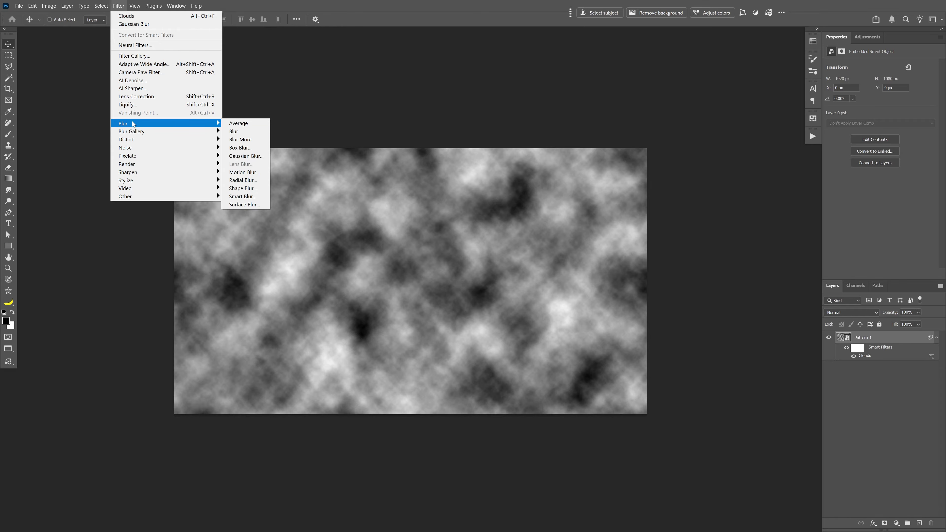
{"action": "left_click", "coordinate": [259, 157]}
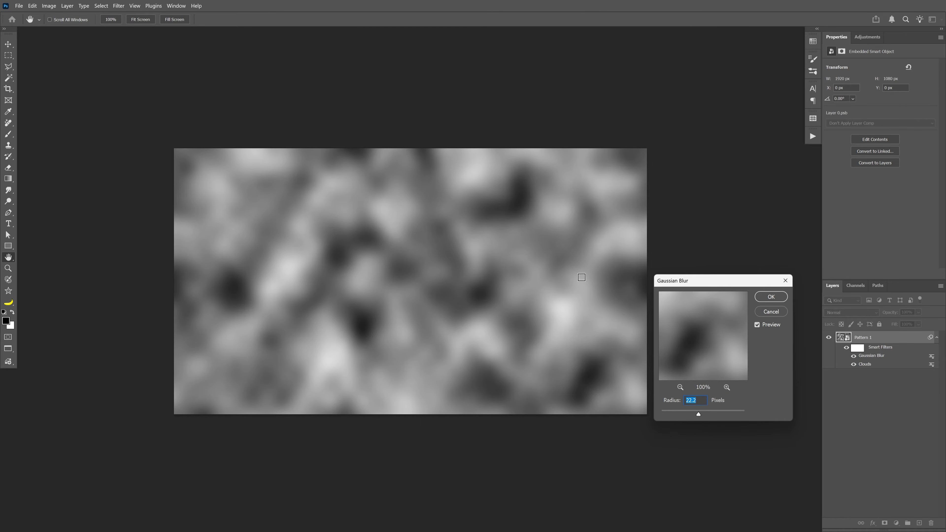
{"action": "left_click_drag", "start_coordinate": [699, 411], "coordinate": [699, 414]}
{"action": "left_click", "coordinate": [769, 298]}
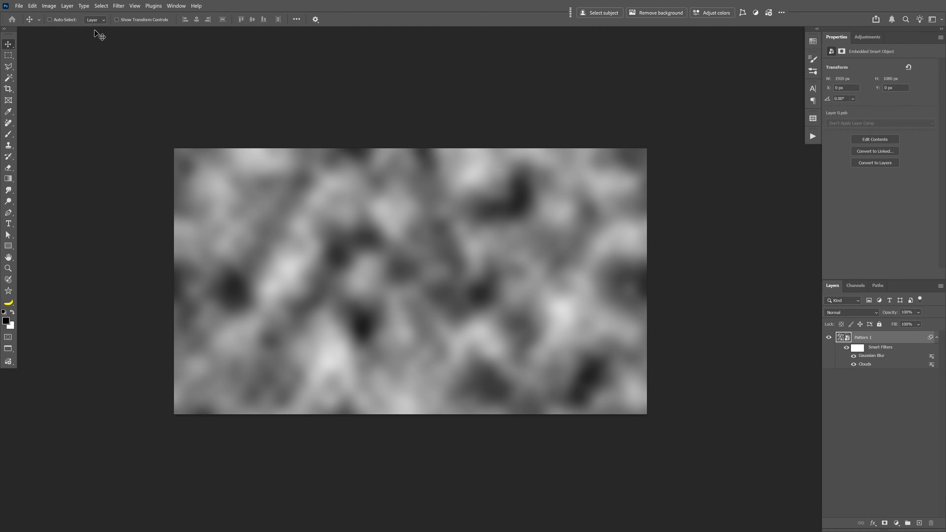
Apply a Threshold adjustment at level 139 to Pattern 1, moving the dialog off the canvas
{"action": "left_click", "coordinate": [49, 6]}
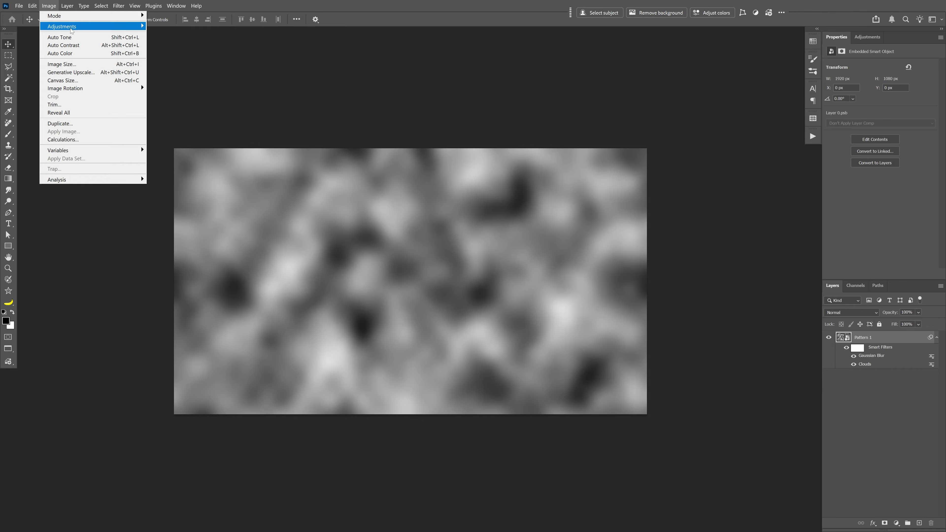
{"action": "mouse_move", "coordinate": [74, 26]}
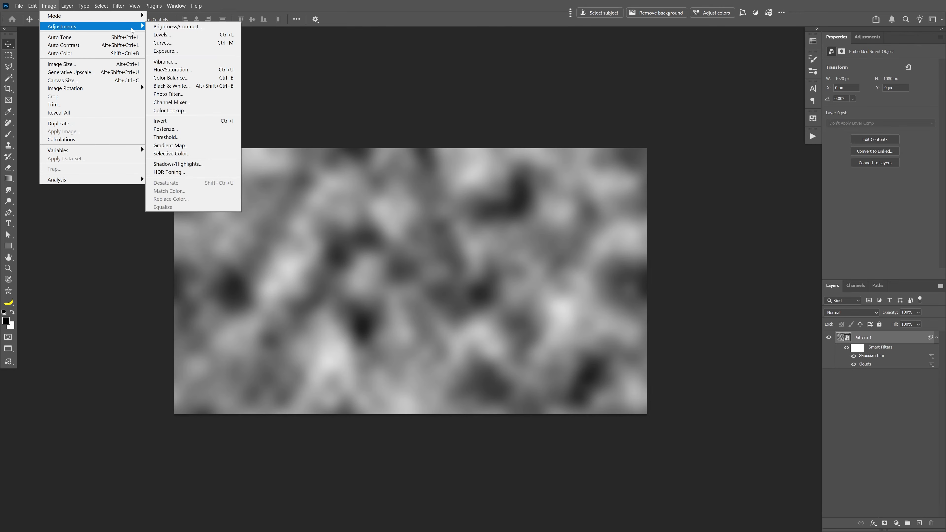
{"action": "left_click", "coordinate": [179, 137]}
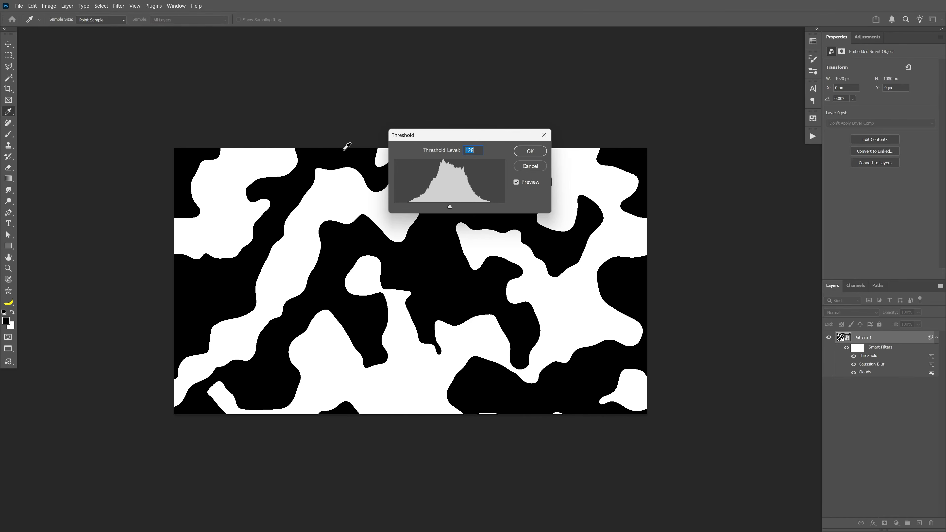
{"action": "left_click_drag", "start_coordinate": [432, 137], "coordinate": [659, 227]}
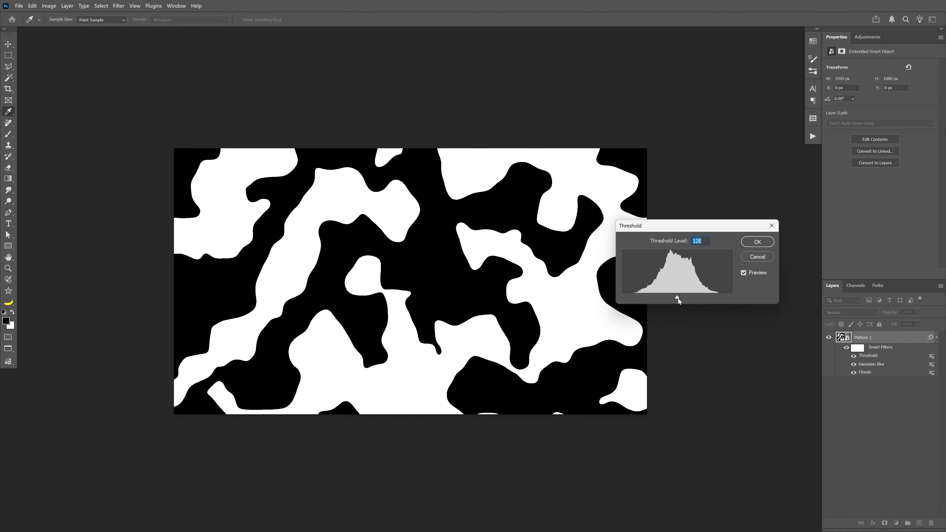
{"action": "left_click_drag", "start_coordinate": [678, 298], "coordinate": [683, 297]}
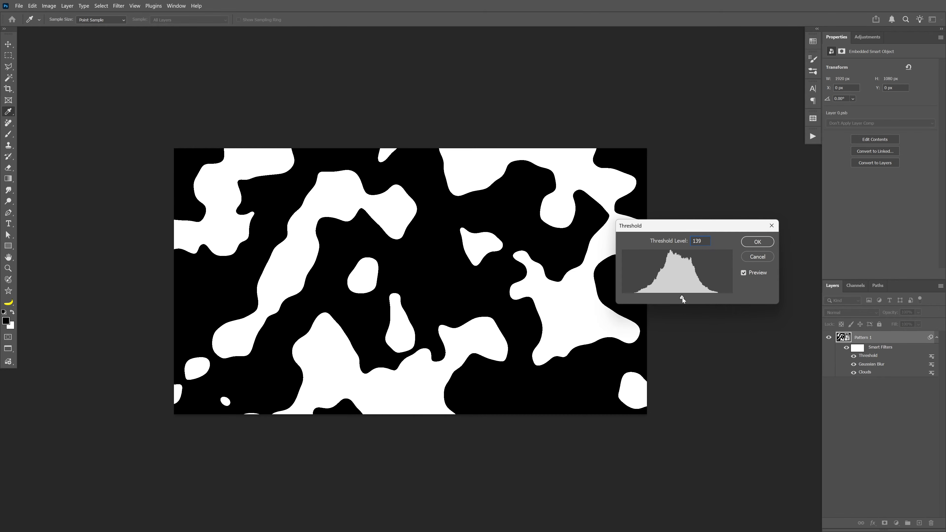
{"action": "left_click", "coordinate": [757, 242]}
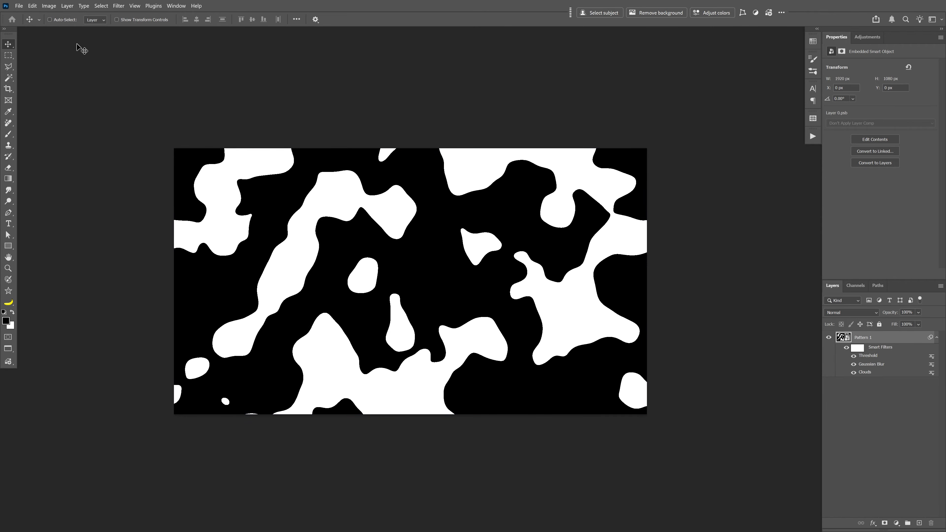
Colorize Pattern 1 brown with a Hue/Saturation adjustment at hue 37, saturation 73 and lightness -79
{"action": "left_click", "coordinate": [50, 6]}
{"action": "mouse_move", "coordinate": [59, 27]}
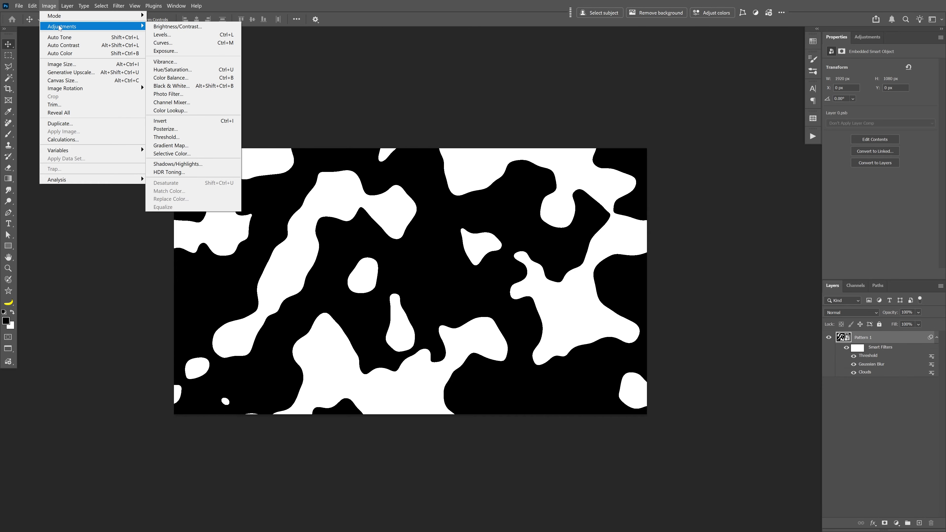
{"action": "left_click", "coordinate": [201, 70]}
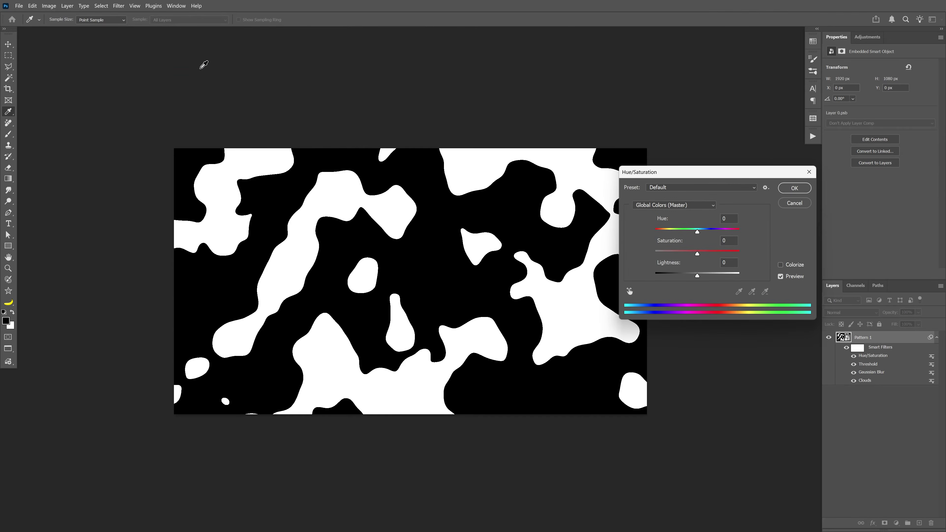
{"action": "left_click", "coordinate": [781, 266]}
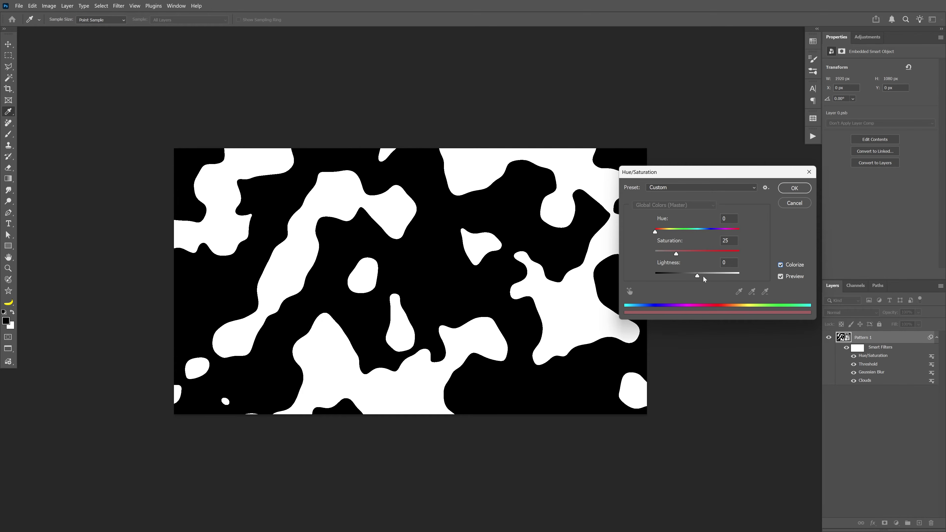
{"action": "left_click_drag", "start_coordinate": [697, 275], "coordinate": [715, 274]}
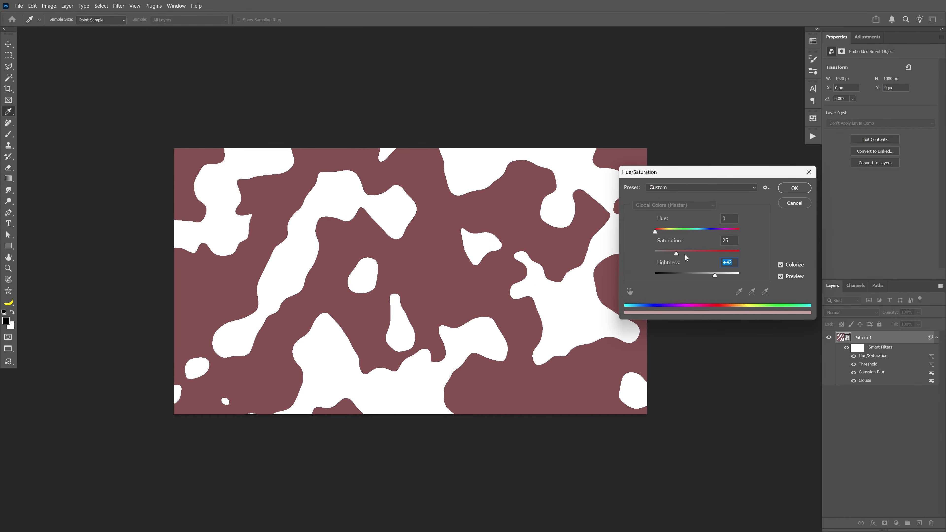
{"action": "left_click_drag", "start_coordinate": [679, 253], "coordinate": [701, 254]}
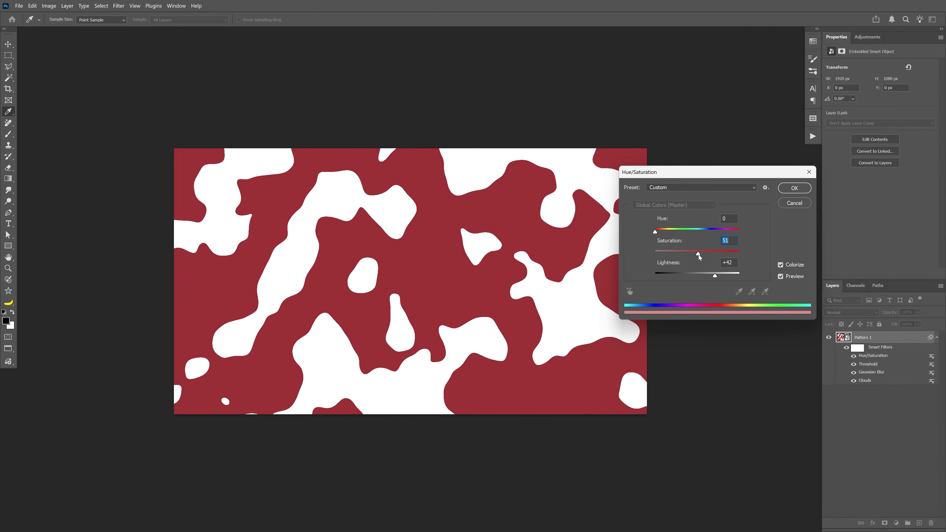
{"action": "left_click_drag", "start_coordinate": [661, 232], "coordinate": [663, 232]}
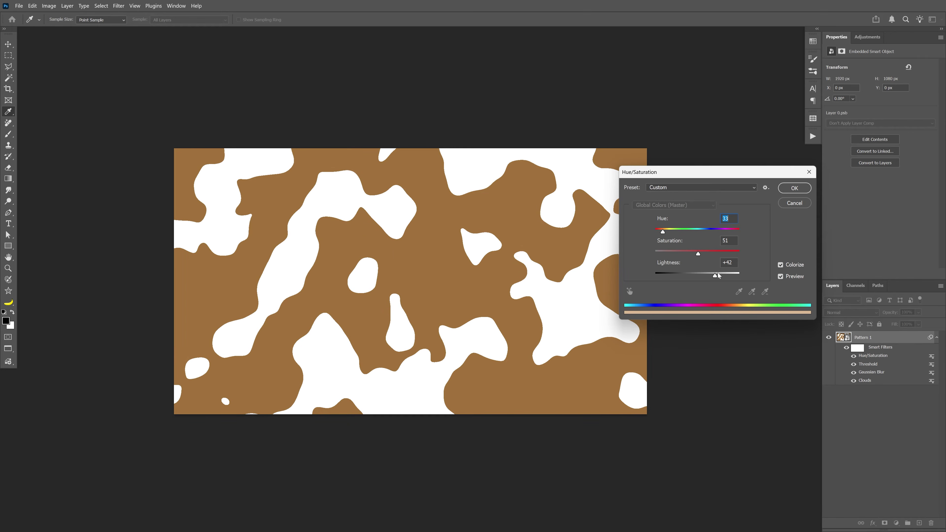
{"action": "left_click_drag", "start_coordinate": [713, 274], "coordinate": [717, 254]}
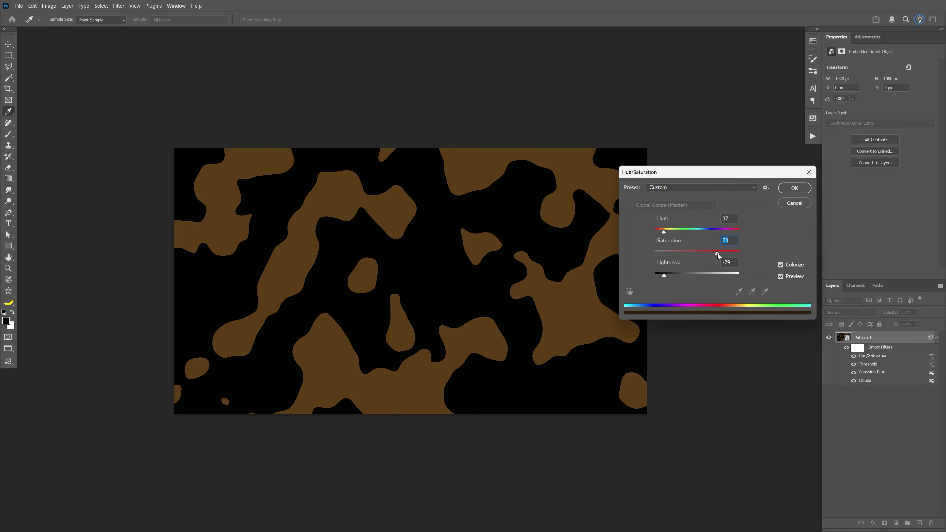
{"action": "left_click", "coordinate": [794, 188]}
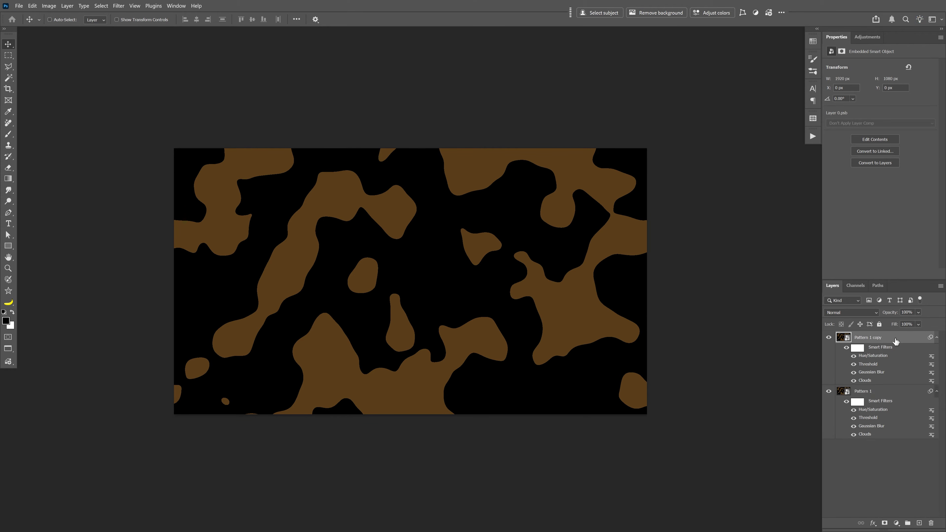
Duplicate the Pattern 1 layer and rename the copy "Pattern 2"
{"action": "key", "text": "ctrl+j"}
{"action": "double_click", "coordinate": [868, 337]}
{"action": "double_click", "coordinate": [870, 337]}
{"action": "type", "text": "2"}
{"action": "key", "text": "Delete"}
{"action": "key", "text": "Delete"}
{"action": "key", "text": "Delete"}
{"action": "key", "text": "Delete"}
{"action": "key", "text": "Delete"}
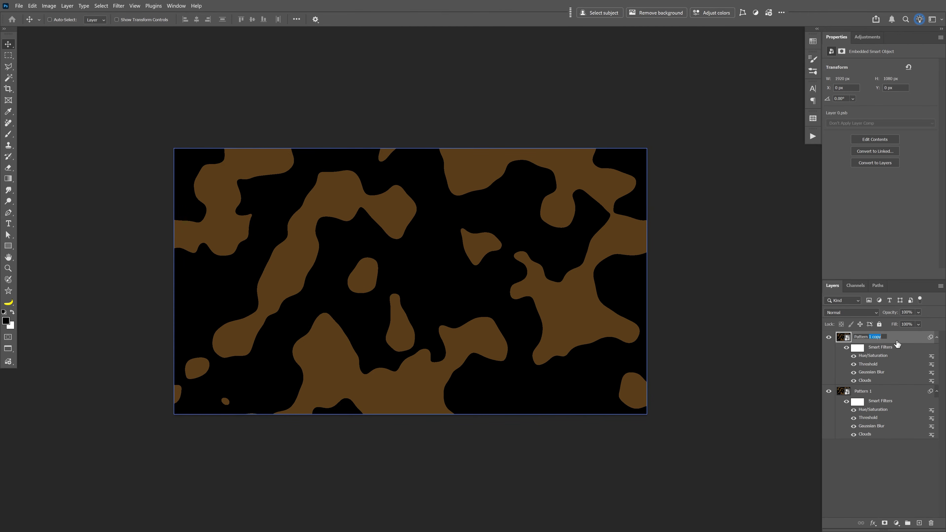
{"action": "key", "text": "Return"}
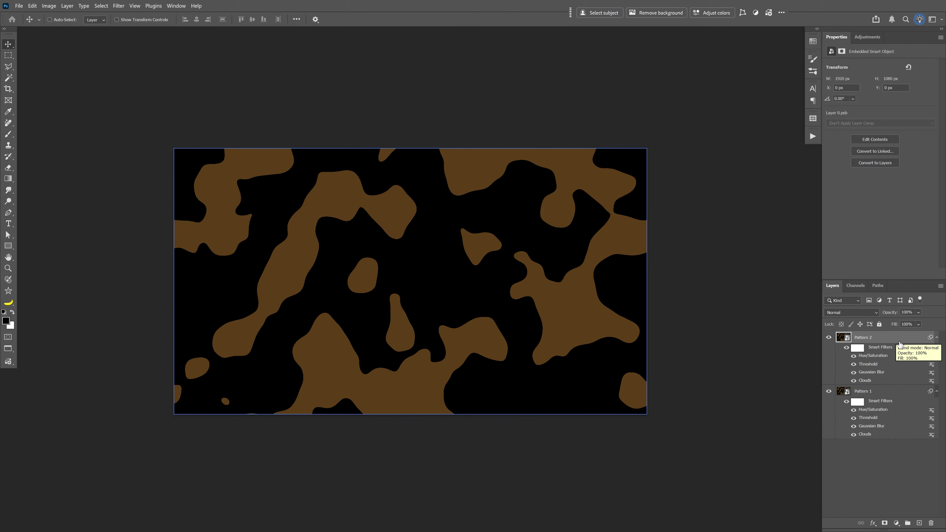
Recolor Pattern 2 green by setting the hue of its Hue/Saturation smart filter to 79
{"action": "double_click", "coordinate": [872, 356]}
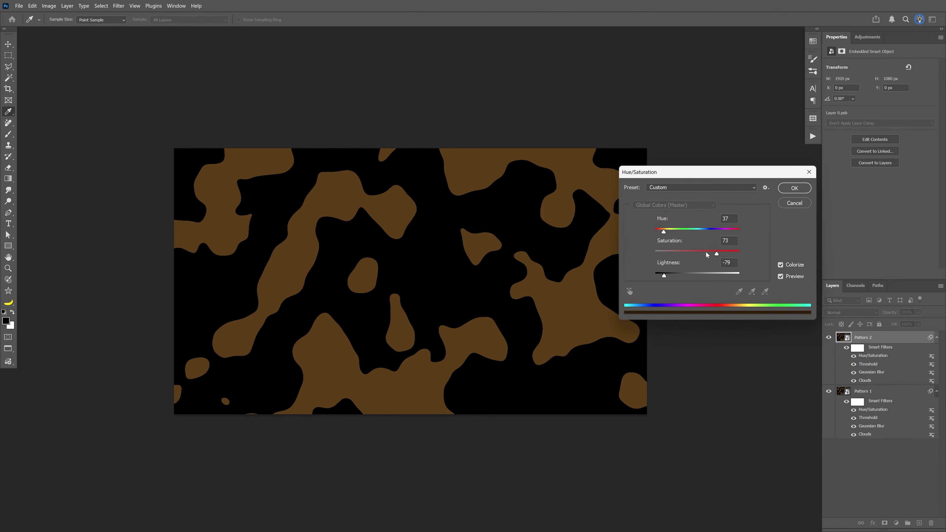
{"action": "left_click_drag", "start_coordinate": [663, 232], "coordinate": [673, 232]}
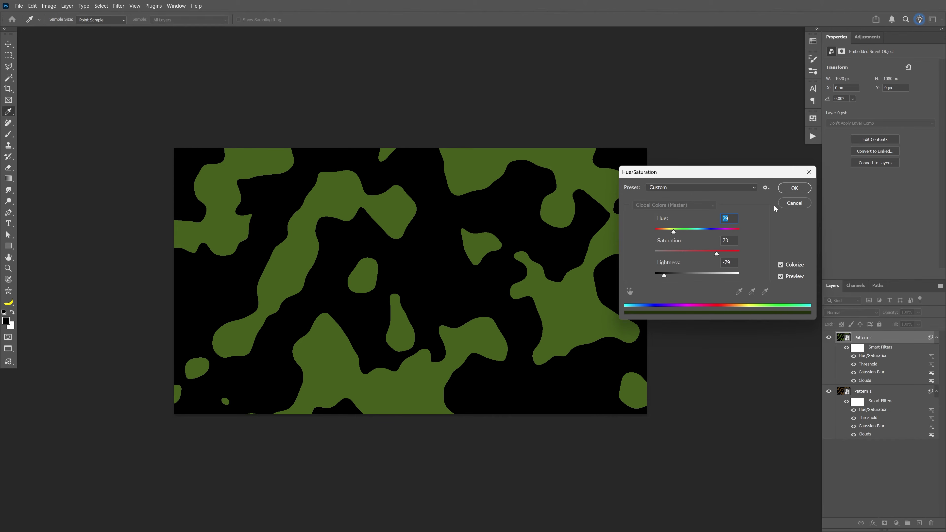
{"action": "left_click", "coordinate": [799, 188]}
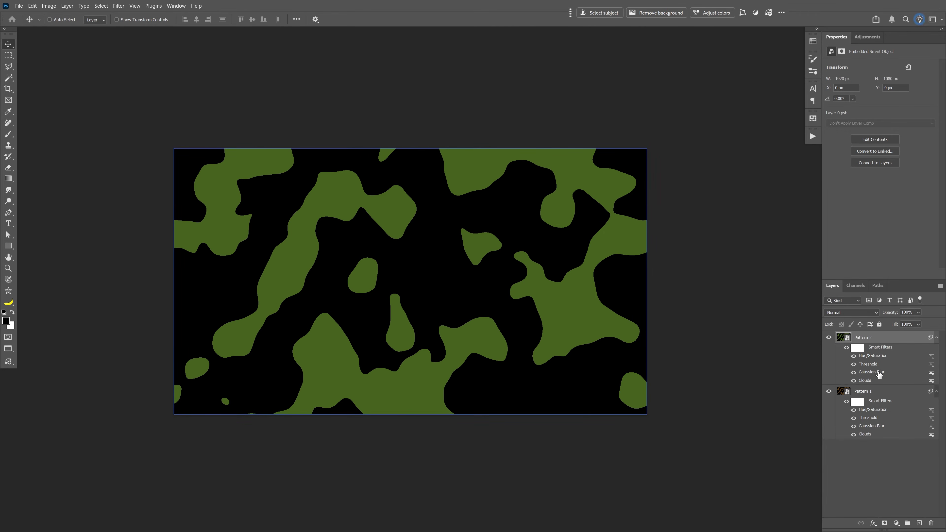
Set Pattern 2's Gaussian Blur radius to 9.2 pixels and raise its Threshold level to shrink the green patches
{"action": "double_click", "coordinate": [879, 374]}
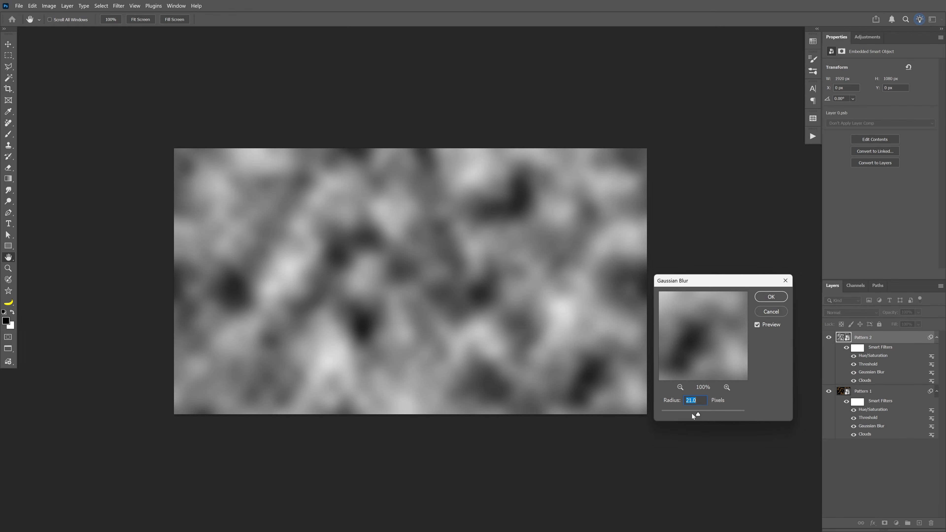
{"action": "left_click", "coordinate": [693, 415]}
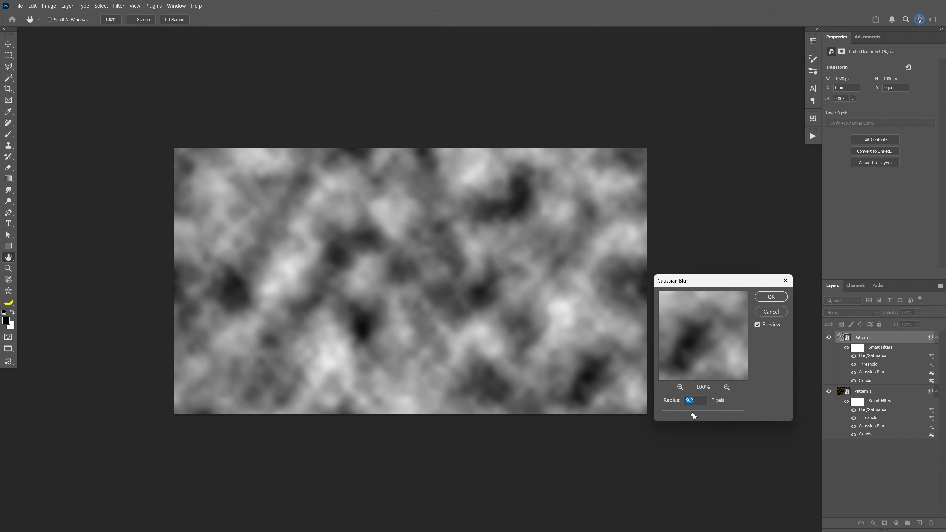
{"action": "left_click", "coordinate": [771, 300]}
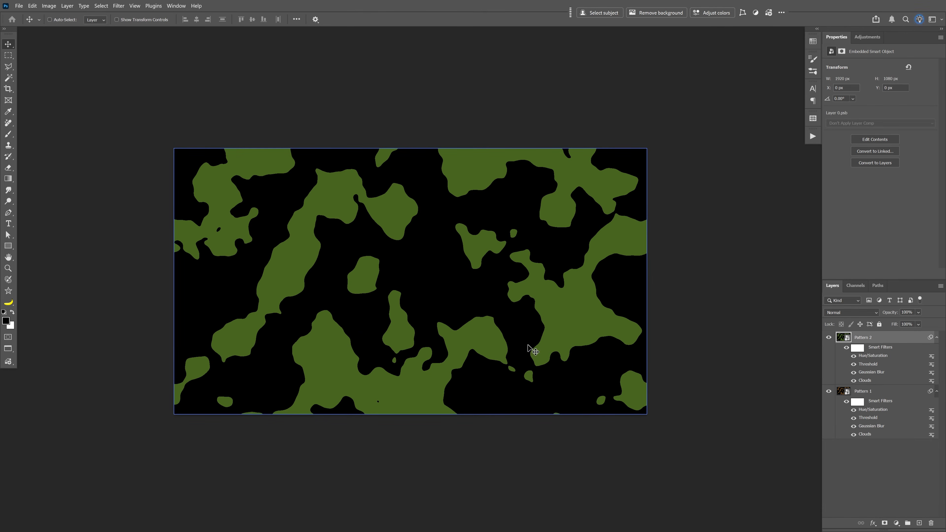
{"action": "double_click", "coordinate": [875, 366]}
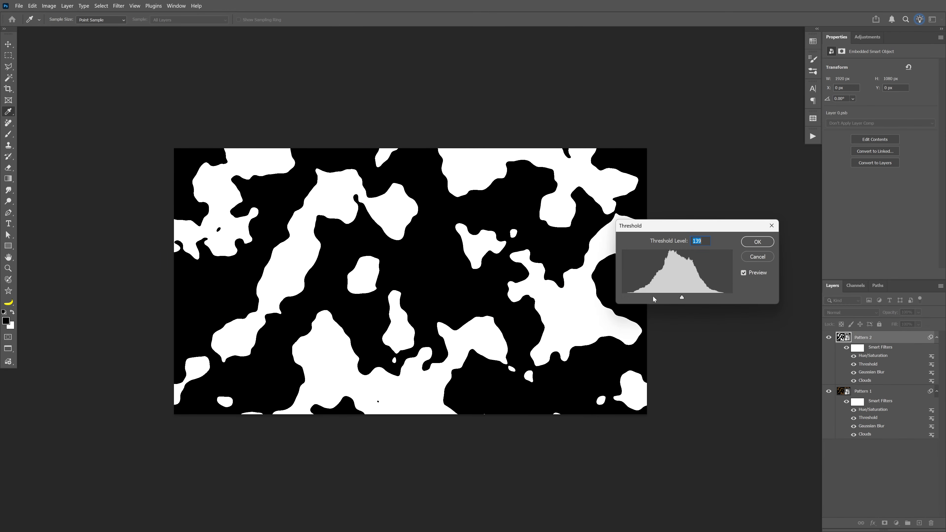
{"action": "left_click_drag", "start_coordinate": [680, 296], "coordinate": [688, 297]}
{"action": "left_click", "coordinate": [759, 242]}
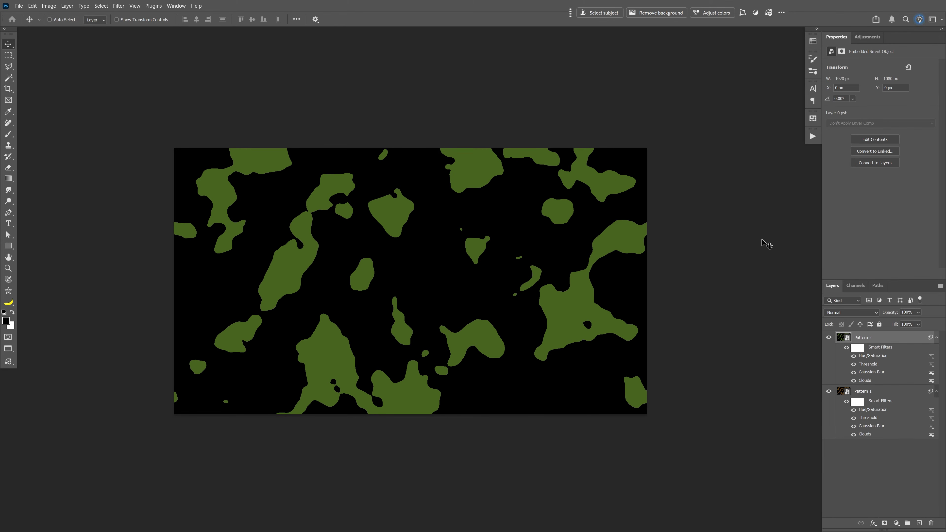
Hide Pattern 2's black areas by raising the current layer's Blend If black point slightly above 0
{"action": "double_click", "coordinate": [895, 339]}
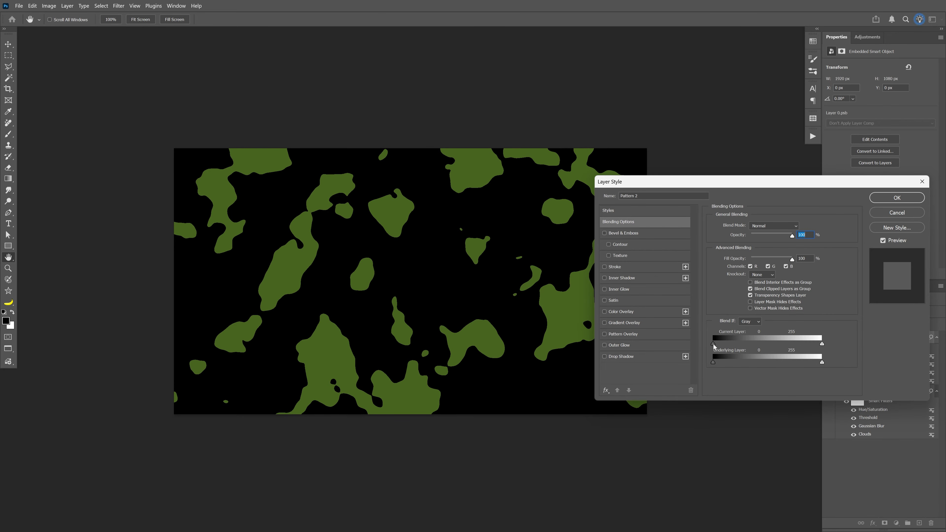
{"action": "left_click_drag", "start_coordinate": [713, 344], "coordinate": [716, 344]}
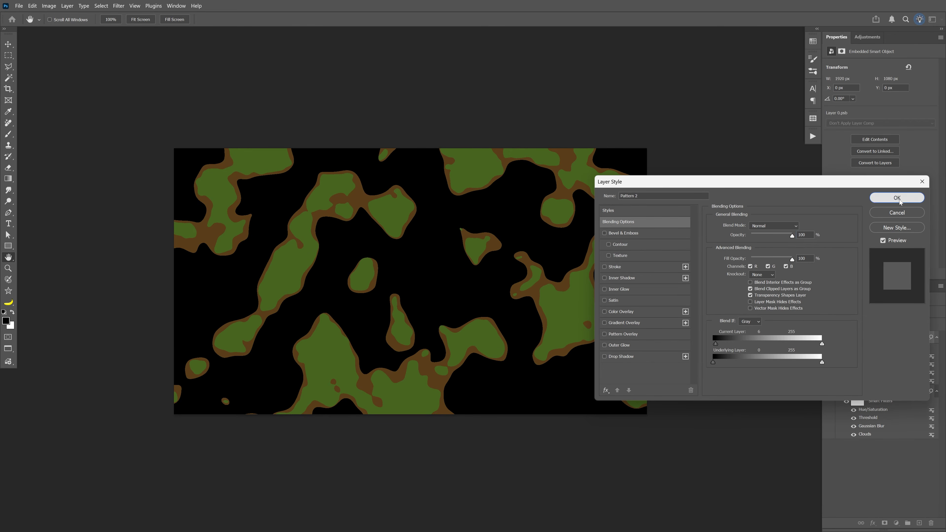
{"action": "left_click", "coordinate": [897, 201]}
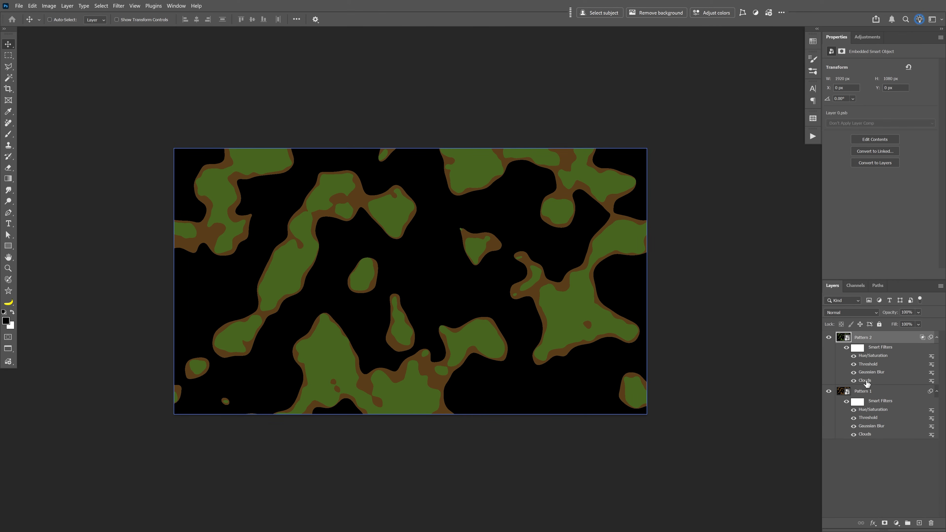
Regenerate Pattern 2's Clouds smart filter three times to give the green patches a new random arrangement
{"action": "double_click", "coordinate": [866, 382]}
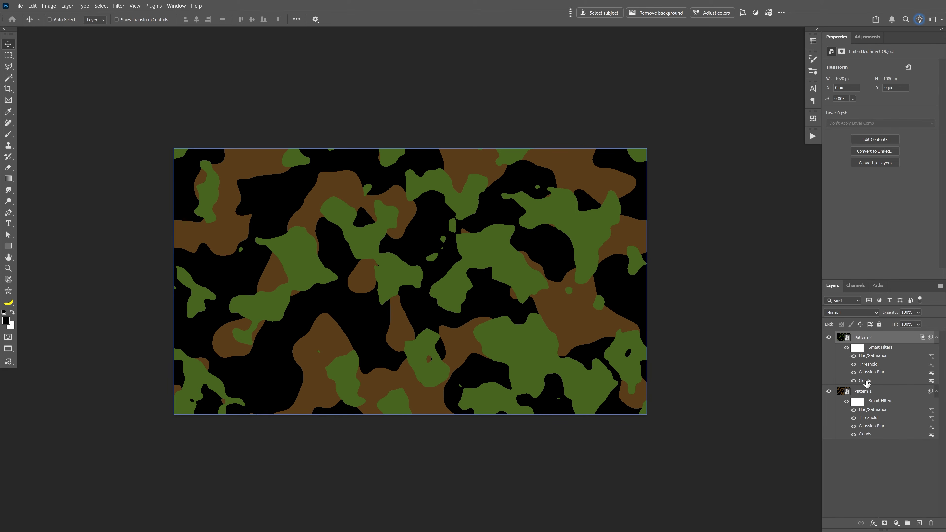
{"action": "double_click", "coordinate": [866, 381]}
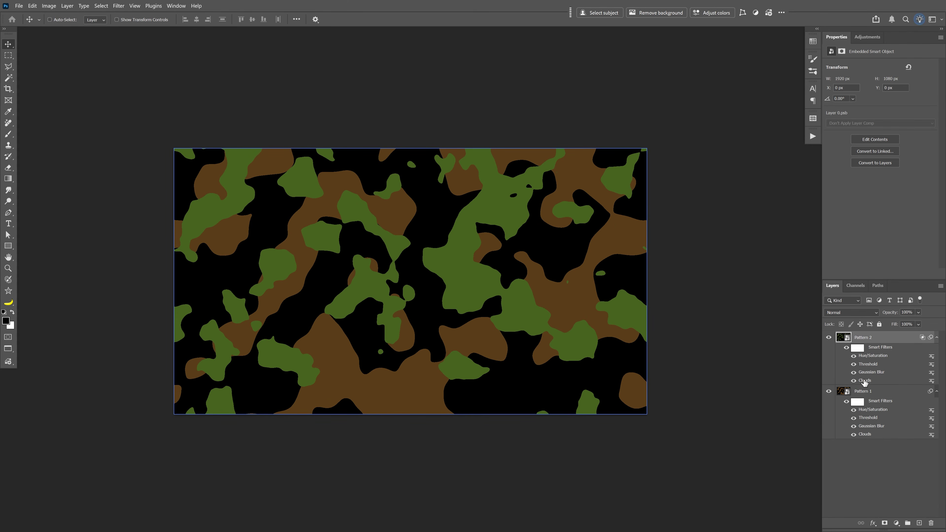
{"action": "double_click", "coordinate": [865, 382]}
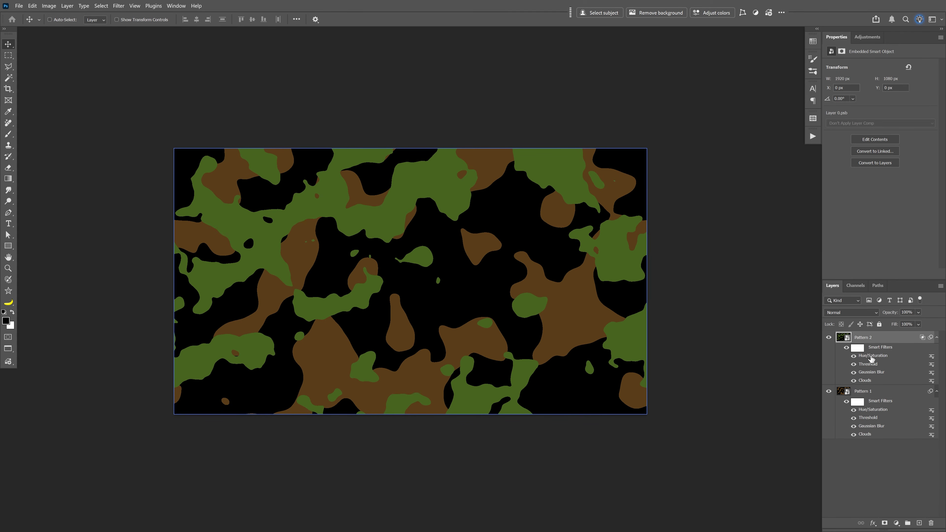
Raise the saturation of Pattern 2's Hue/Saturation smart filter to 100
{"action": "double_click", "coordinate": [871, 356]}
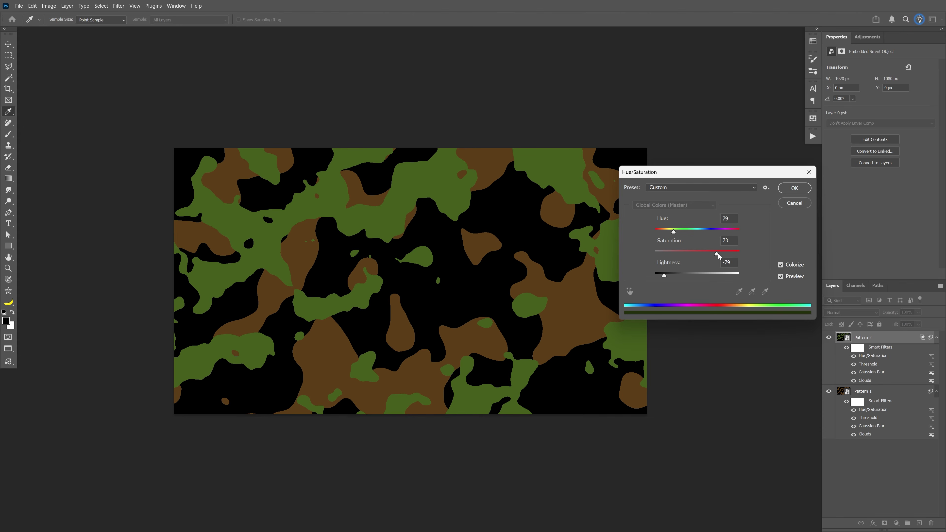
{"action": "left_click_drag", "start_coordinate": [717, 254], "coordinate": [750, 256]}
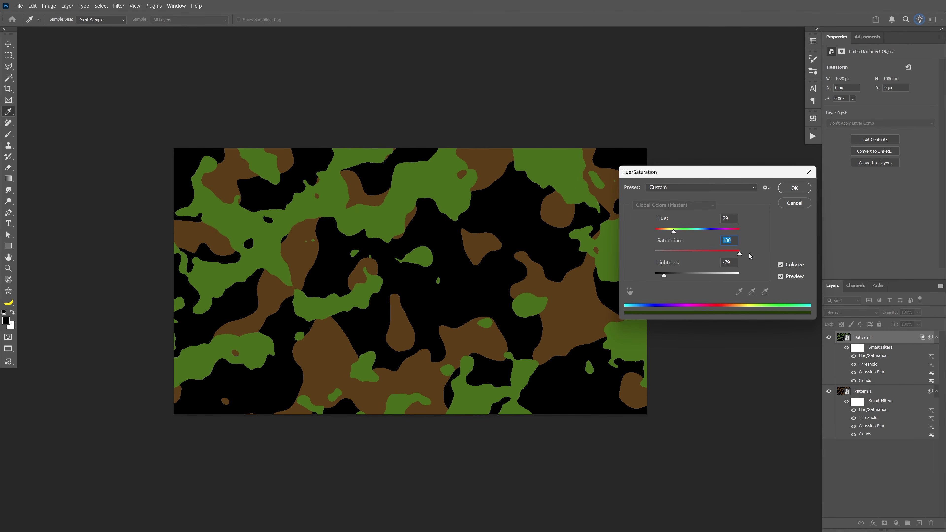
{"action": "left_click", "coordinate": [795, 188]}
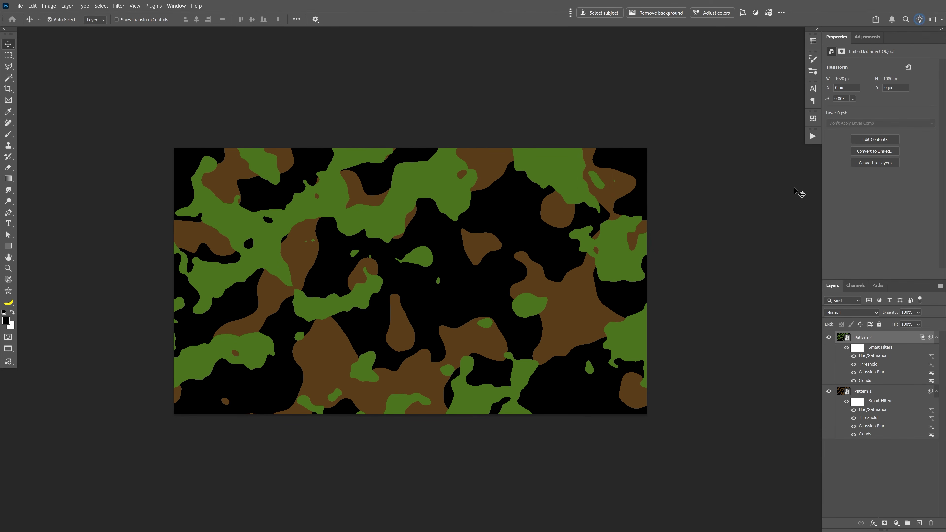
Duplicate the Pattern 2 layer and rename the copy "Pattern 3"
{"action": "key", "text": "ctrl+j"}
{"action": "double_click", "coordinate": [871, 337]}
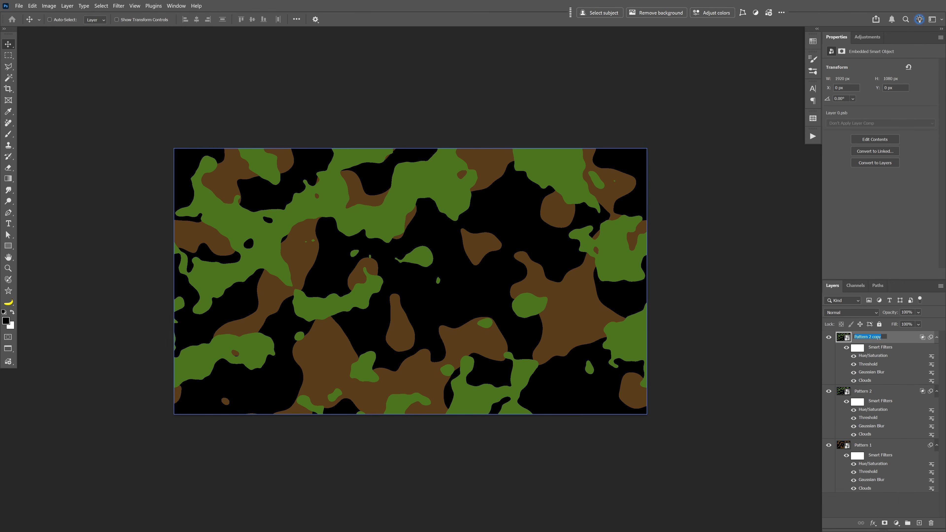
{"action": "left_click_drag", "start_coordinate": [869, 337], "coordinate": [890, 338]}
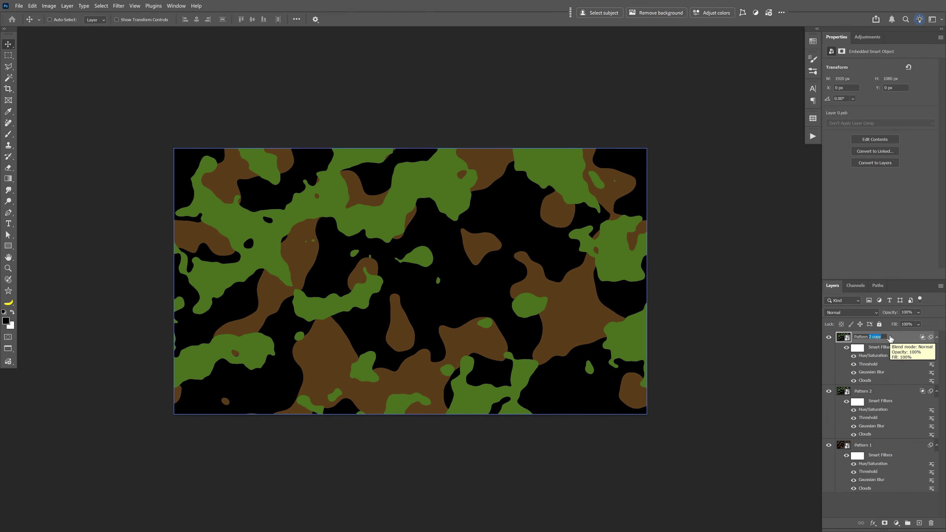
{"action": "type", "text": "3"}
{"action": "key", "text": "Return"}
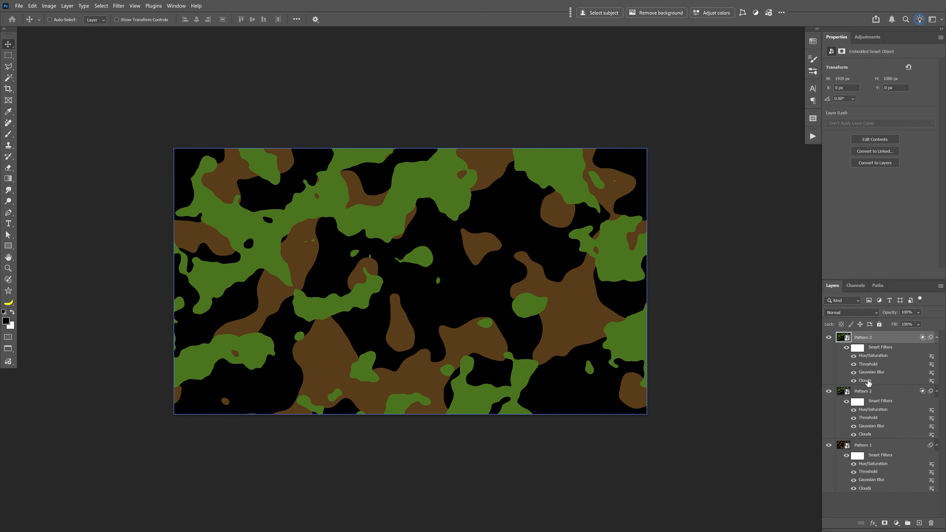
Regenerate Pattern 3's Clouds filter and recolor the layer yellow-green with hue 66 and lightness -70
{"action": "double_click", "coordinate": [867, 380]}
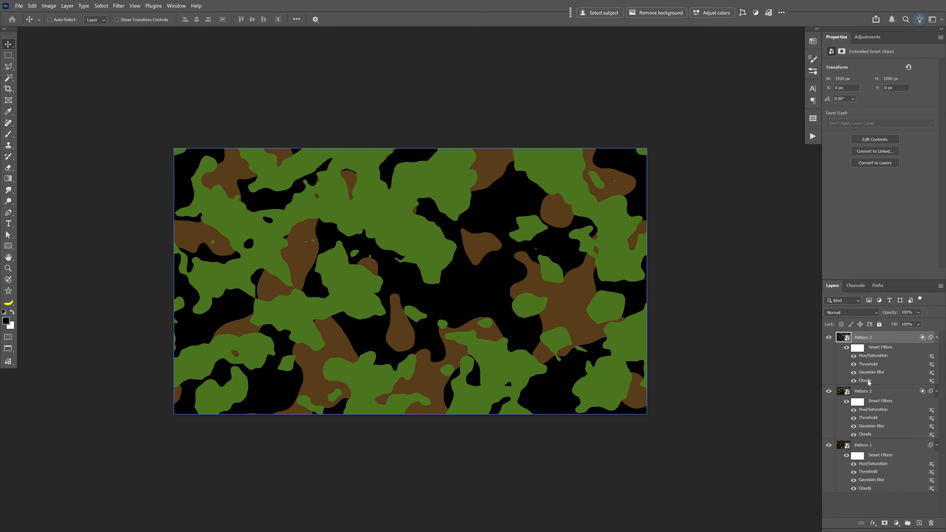
{"action": "double_click", "coordinate": [875, 356]}
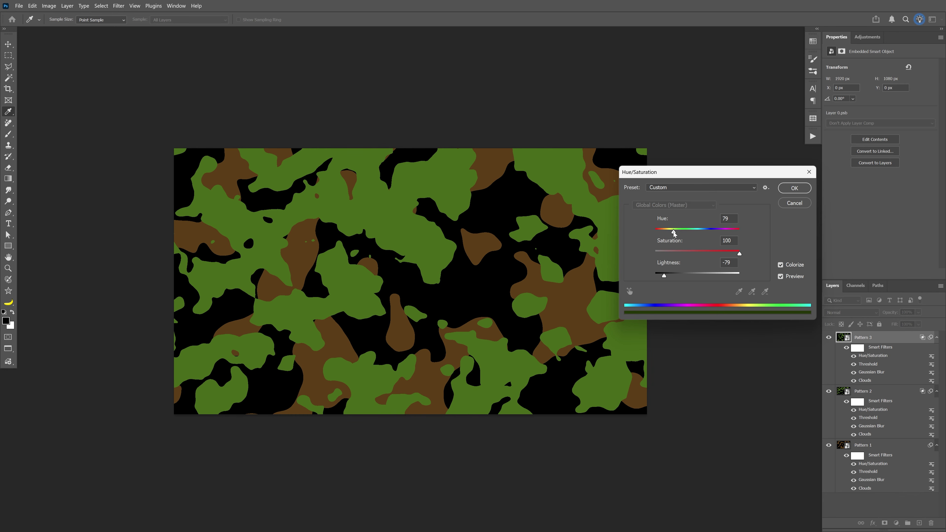
{"action": "left_click_drag", "start_coordinate": [674, 234], "coordinate": [671, 232]}
{"action": "left_click_drag", "start_coordinate": [663, 275], "coordinate": [668, 275]}
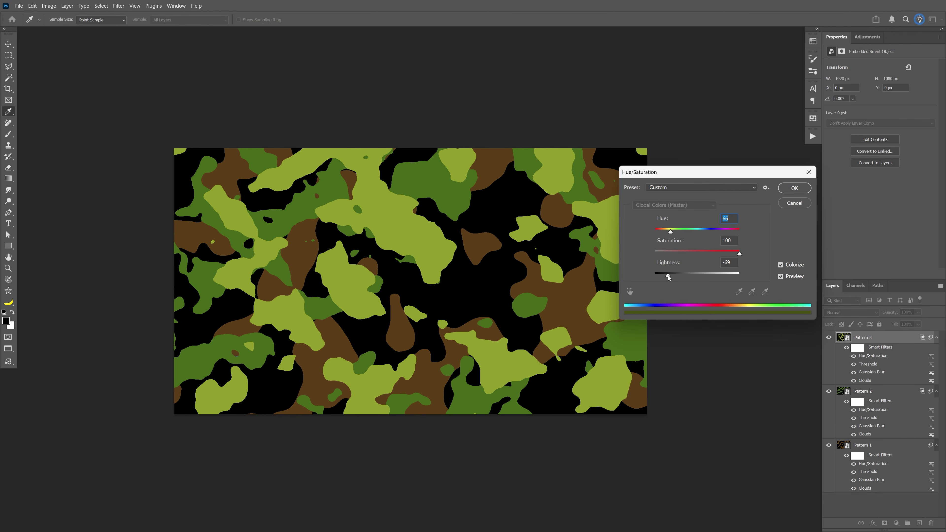
{"action": "left_click", "coordinate": [795, 187]}
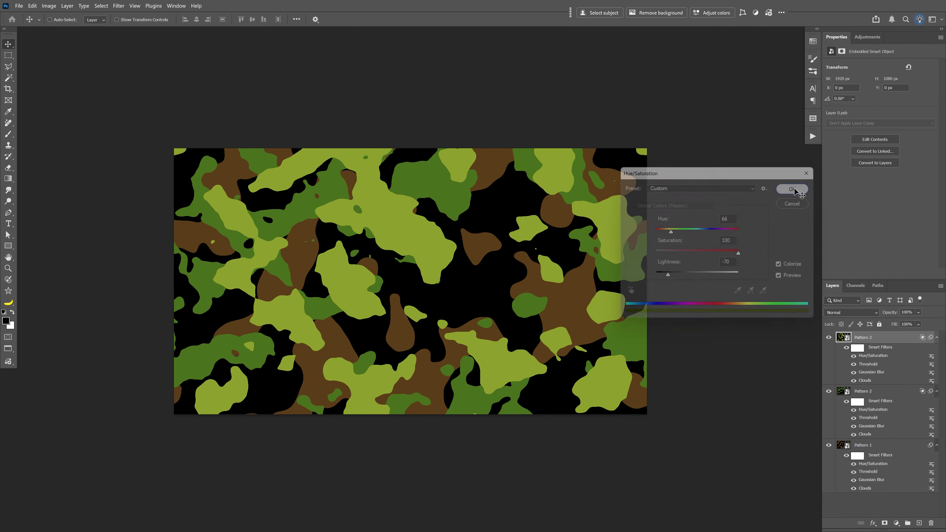
Raise Pattern 3's Threshold level to 170 to shrink the yellow-green patches
{"action": "double_click", "coordinate": [872, 365]}
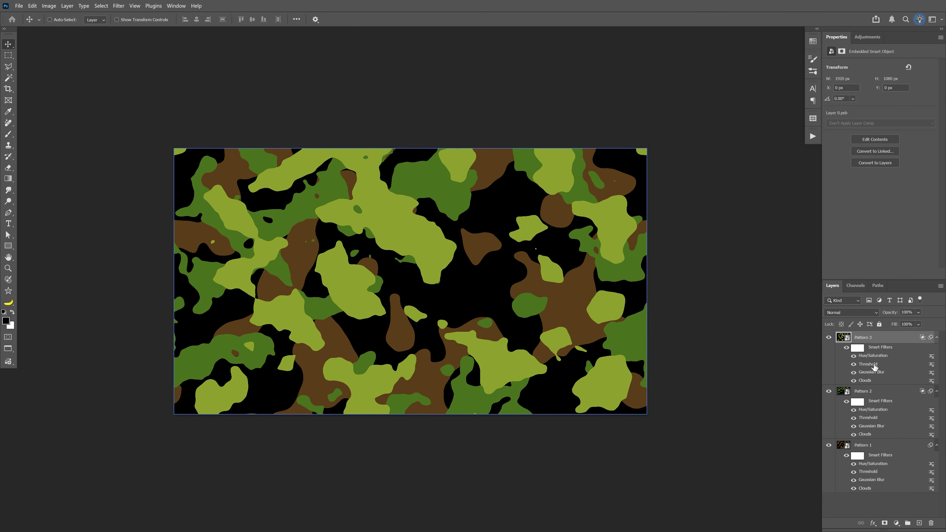
{"action": "left_click_drag", "start_coordinate": [689, 297], "coordinate": [696, 297]}
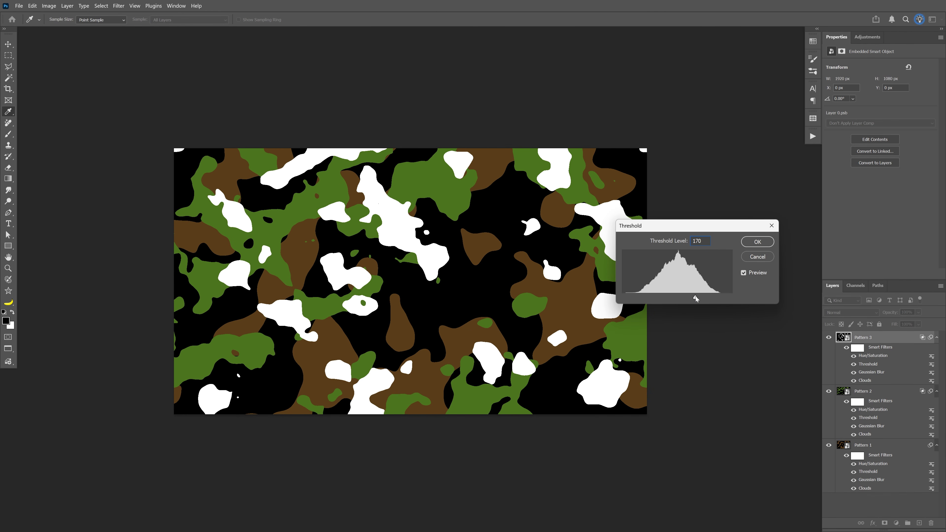
{"action": "left_click", "coordinate": [758, 241]}
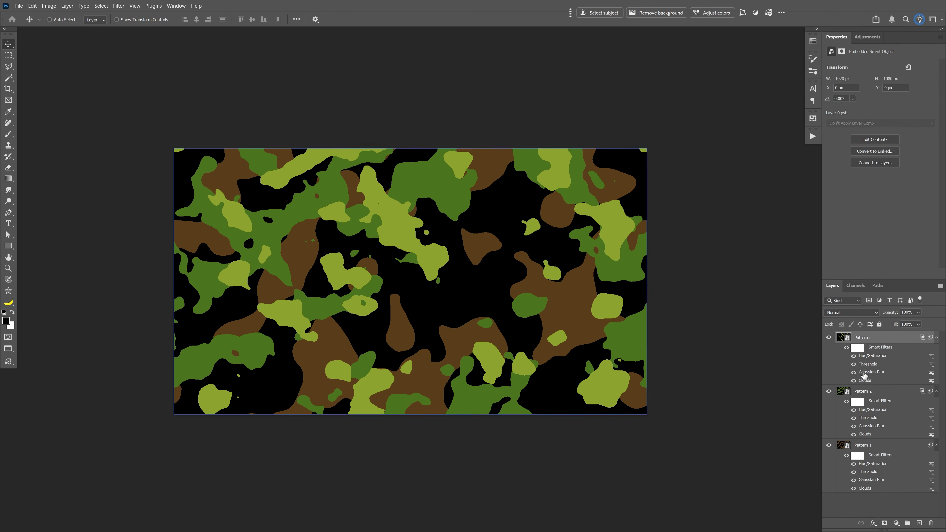
Regenerate Pattern 3's Clouds filter and lower its Threshold level below 170 to enlarge the yellow-green patches
{"action": "double_click", "coordinate": [867, 382]}
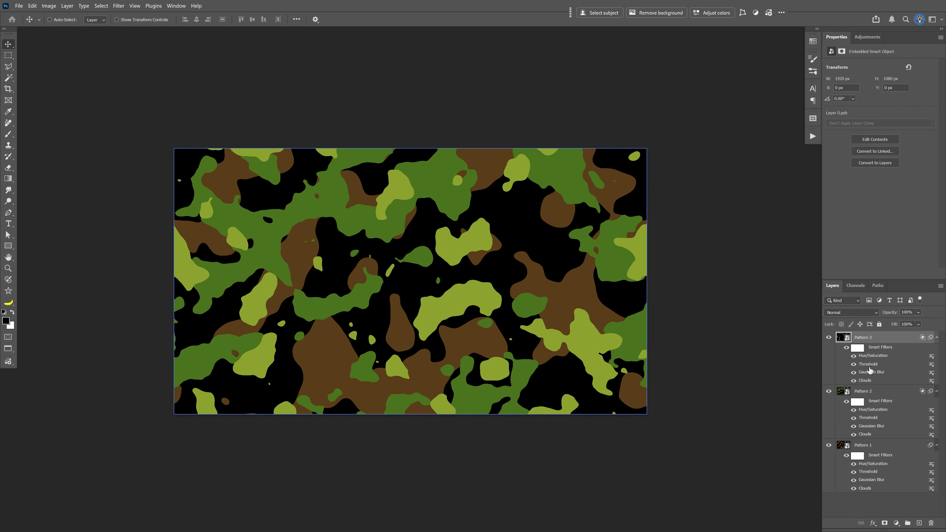
{"action": "double_click", "coordinate": [868, 364]}
{"action": "left_click_drag", "start_coordinate": [695, 297], "coordinate": [690, 298]}
{"action": "left_click", "coordinate": [761, 241]}
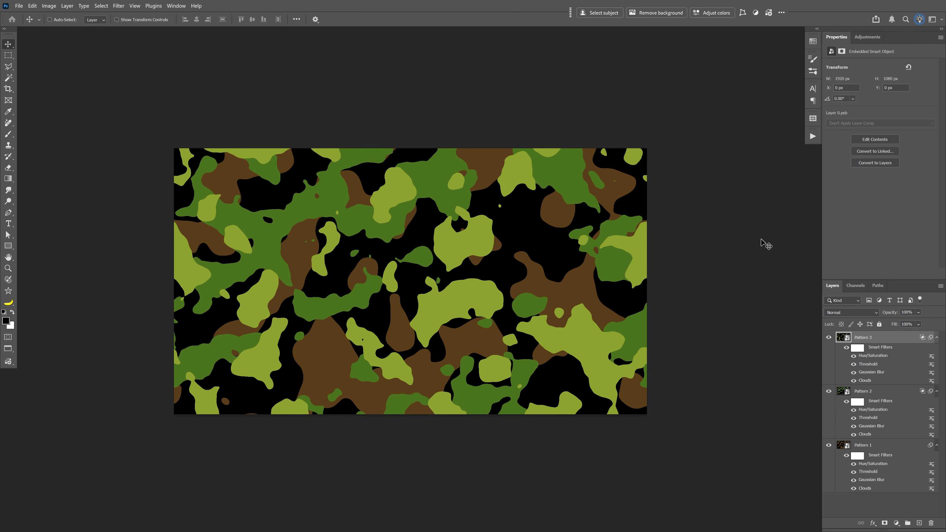